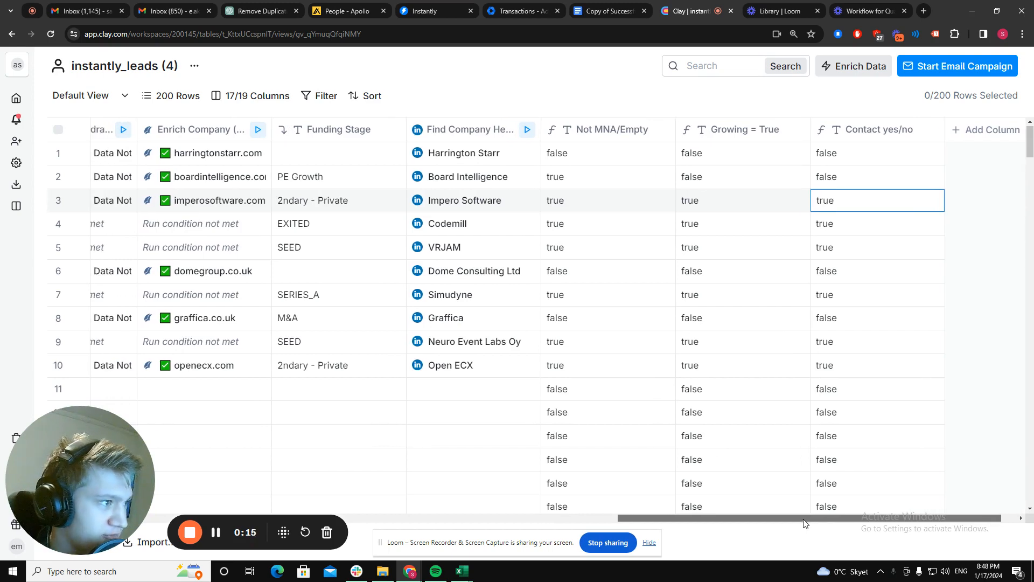
- Search the enrichments available for a new column for "funding", without adding one
{"action": "left_click_drag", "start_coordinate": [804, 523], "coordinate": [552, 518]}
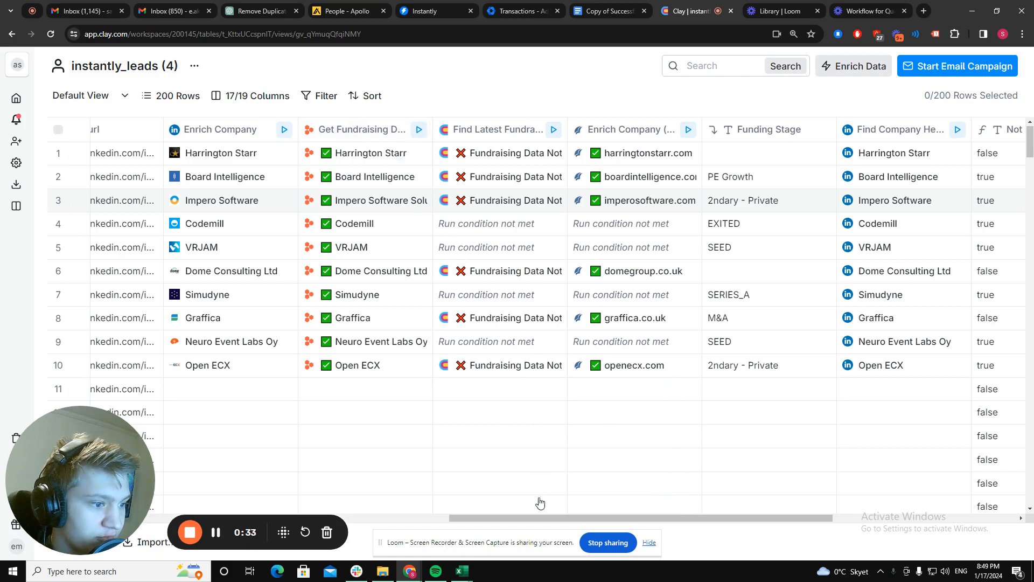
{"action": "left_click_drag", "start_coordinate": [540, 518], "coordinate": [723, 518]}
{"action": "left_click", "coordinate": [954, 130]}
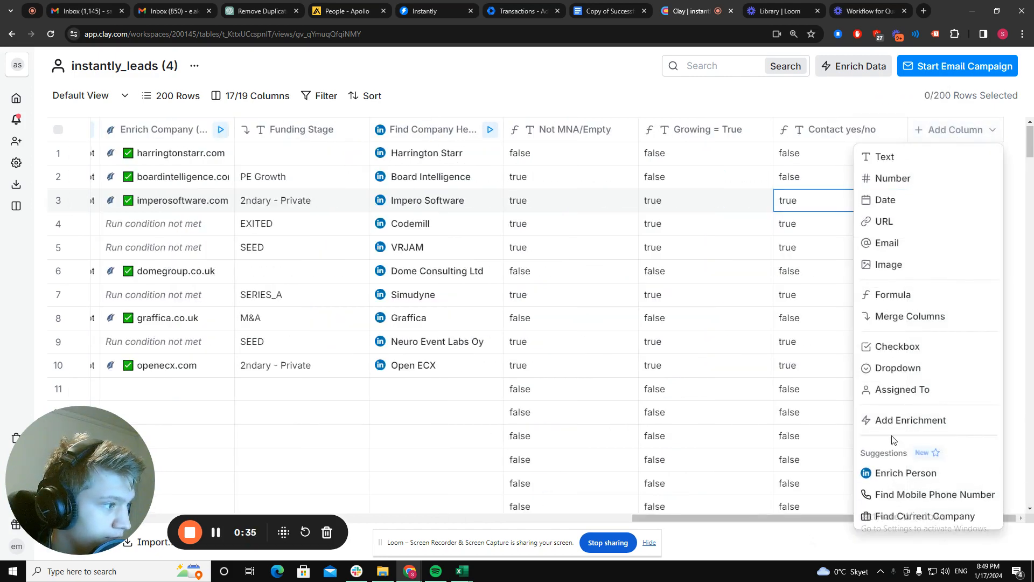
{"action": "left_click", "coordinate": [910, 420]}
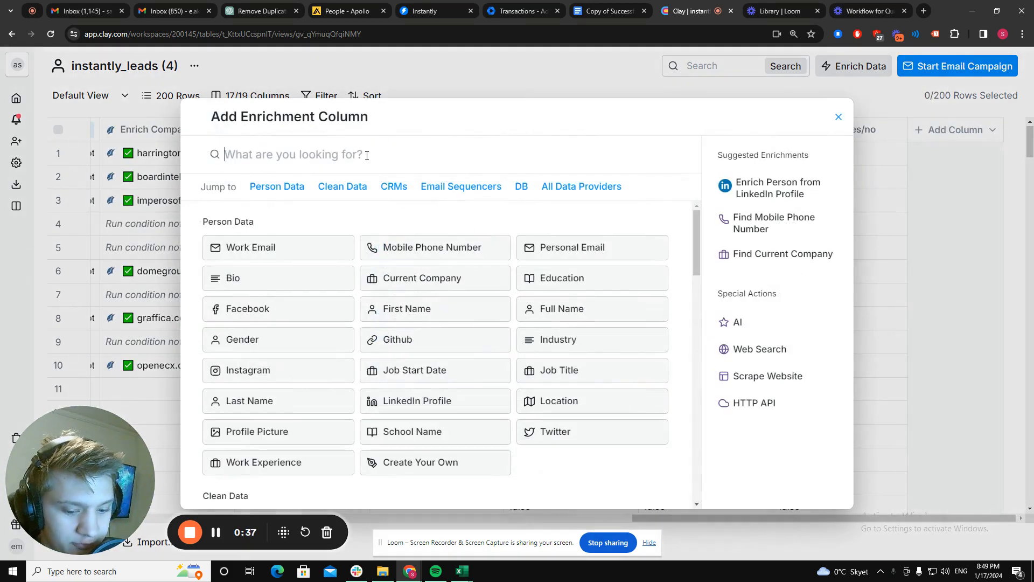
{"action": "type", "text": "funding"}
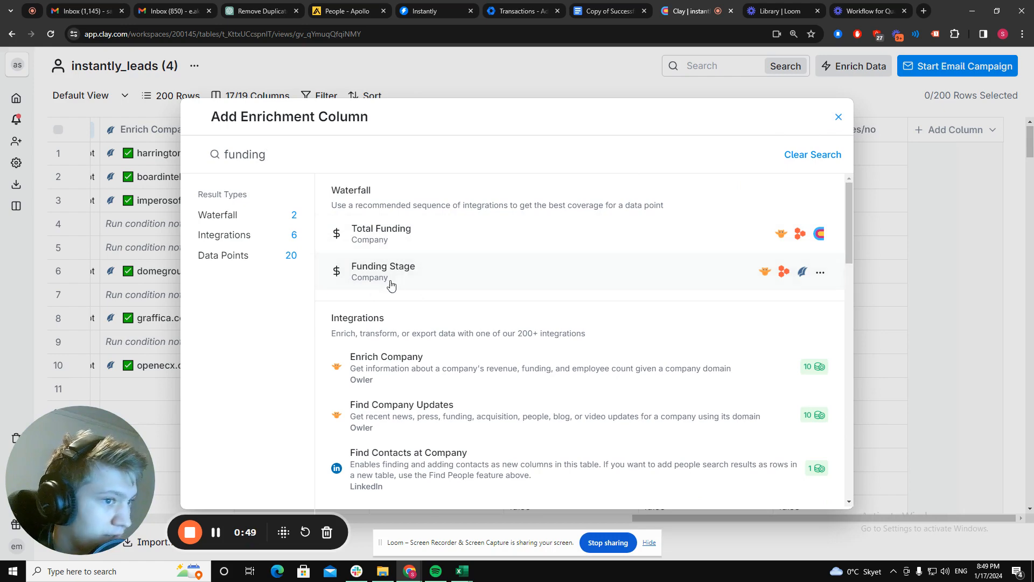
{"action": "left_click", "coordinate": [838, 117]}
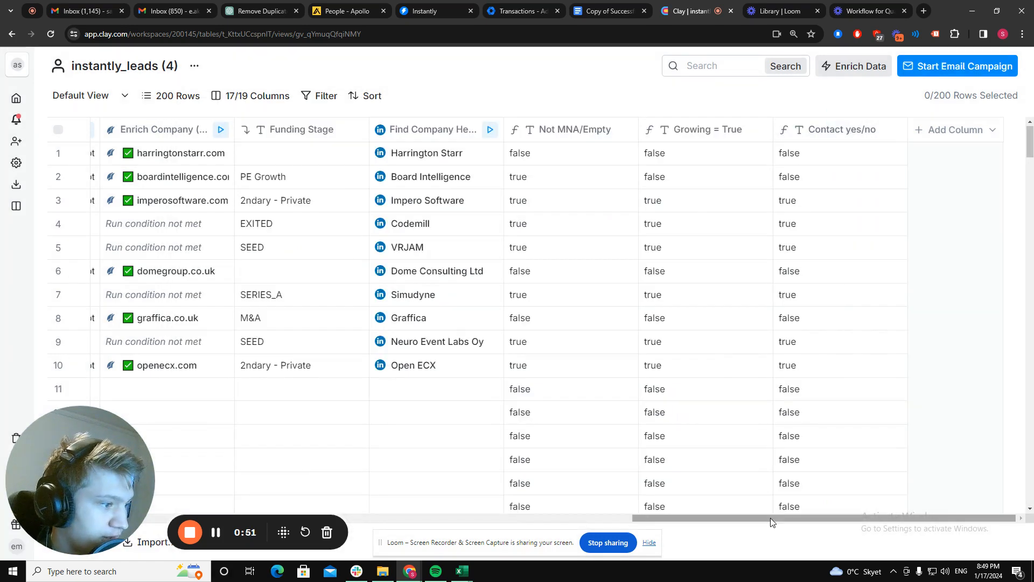
- Look over the settings of the Get Fundraising Data column and close them
{"action": "left_click_drag", "start_coordinate": [770, 518], "coordinate": [573, 485]}
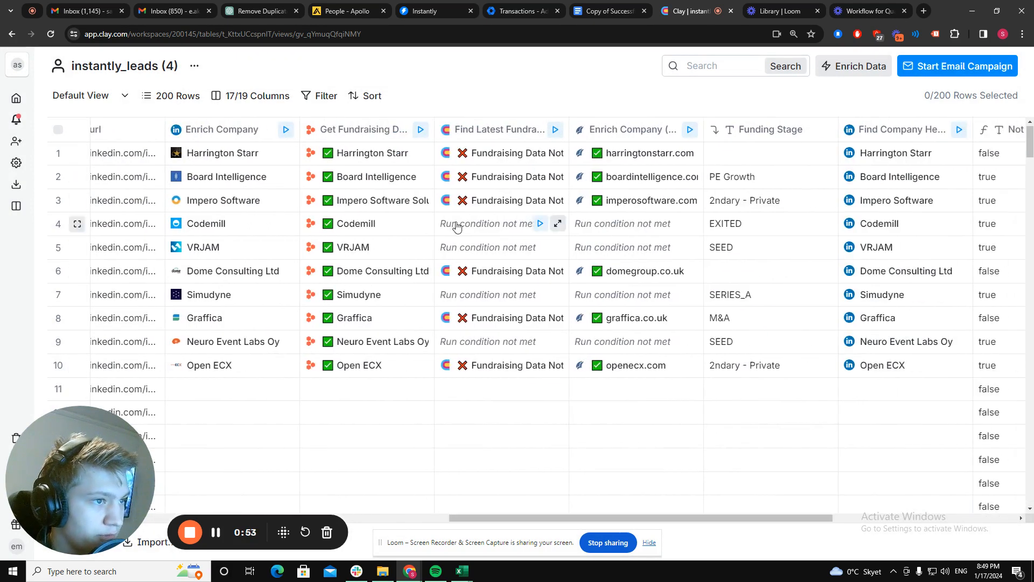
{"action": "left_click", "coordinate": [344, 125]}
{"action": "left_click", "coordinate": [1001, 108]}
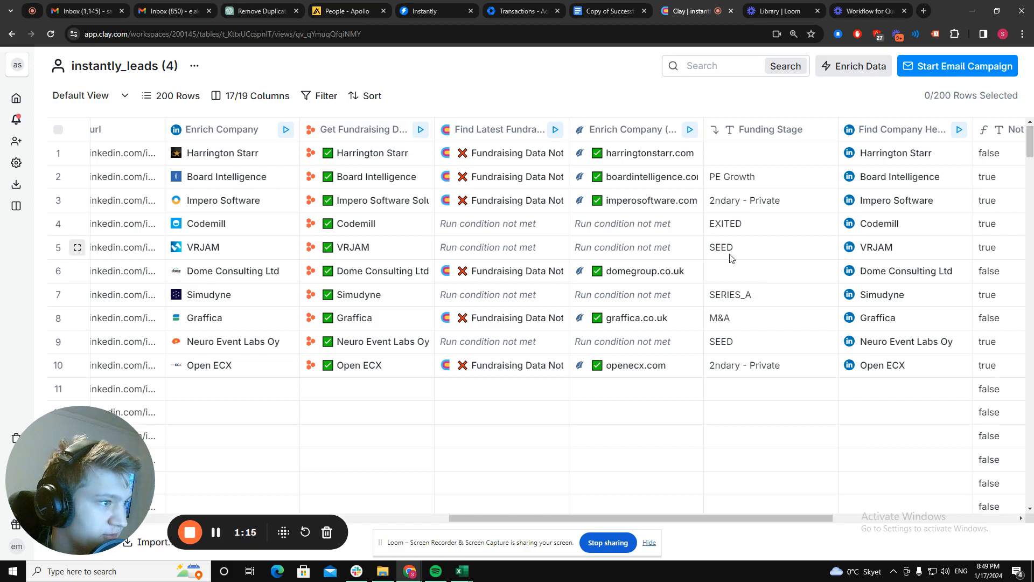
- Examine the Funding Stage values of the enriched companies, including the rows for Simudyne and Neuro Event Labs Oy
{"action": "double_click", "coordinate": [746, 295]}
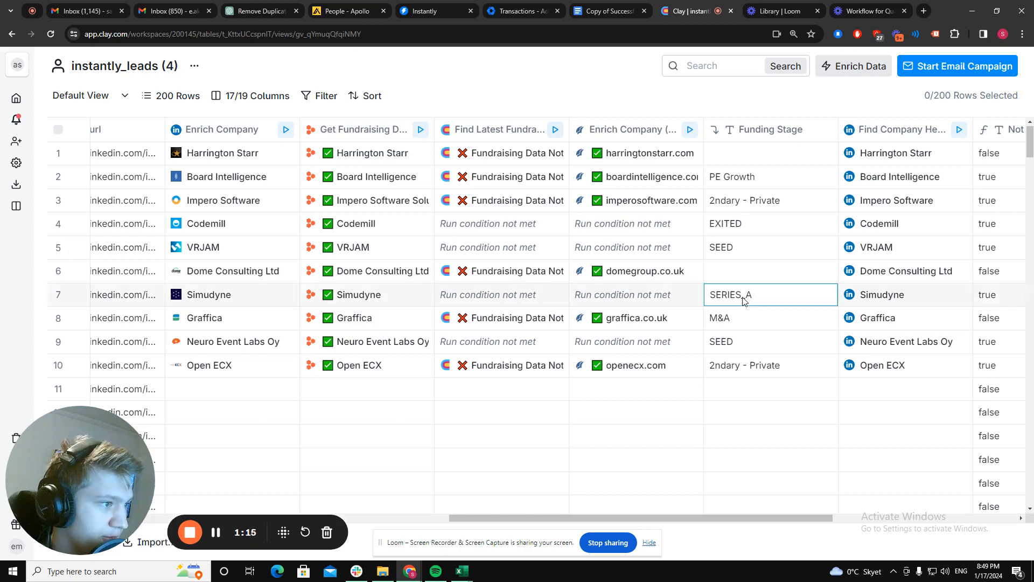
{"action": "left_click", "coordinate": [755, 405]}
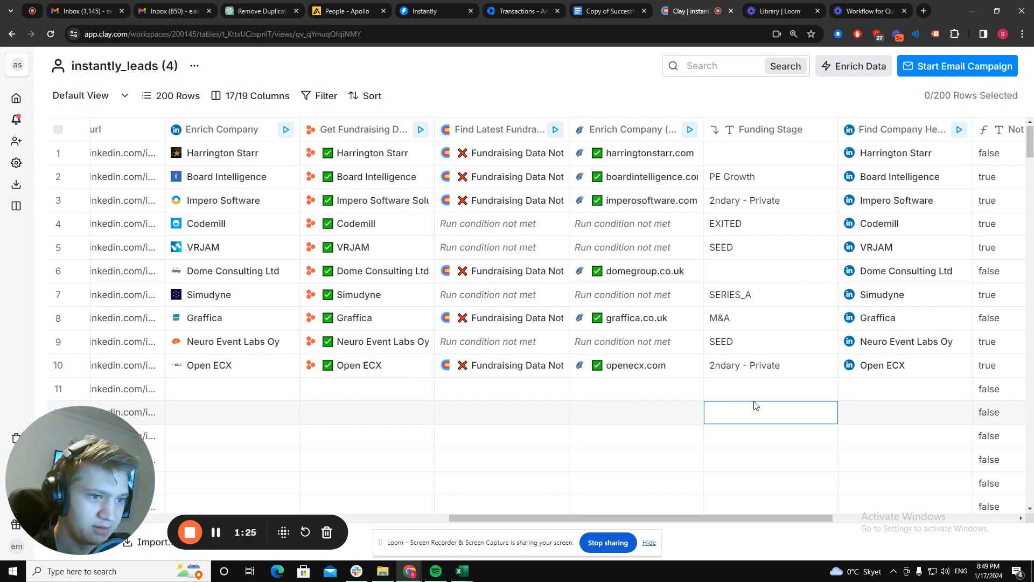
{"action": "left_click", "coordinate": [762, 344]}
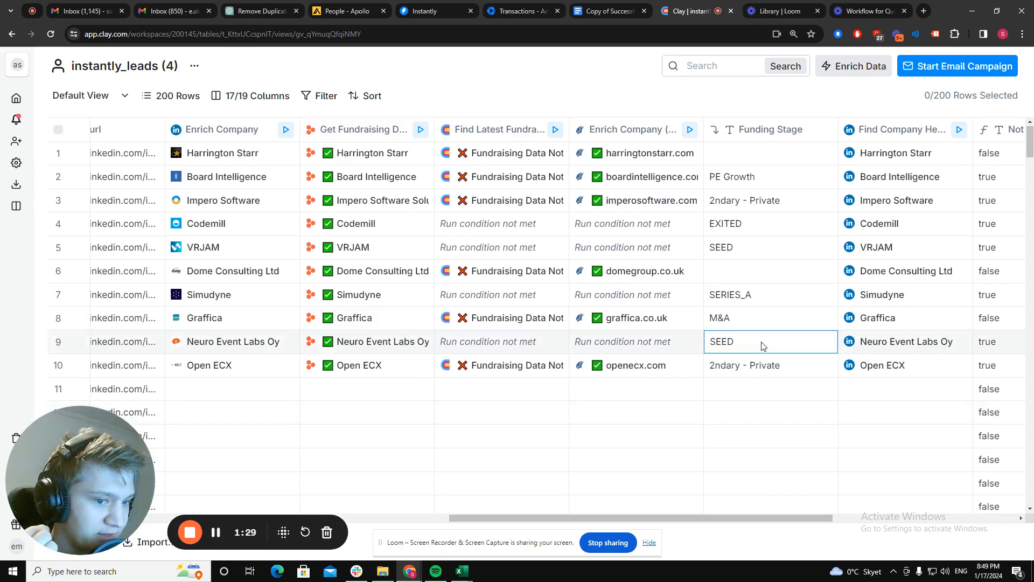
{"action": "left_click", "coordinate": [740, 398]}
{"action": "left_click", "coordinate": [742, 414]}
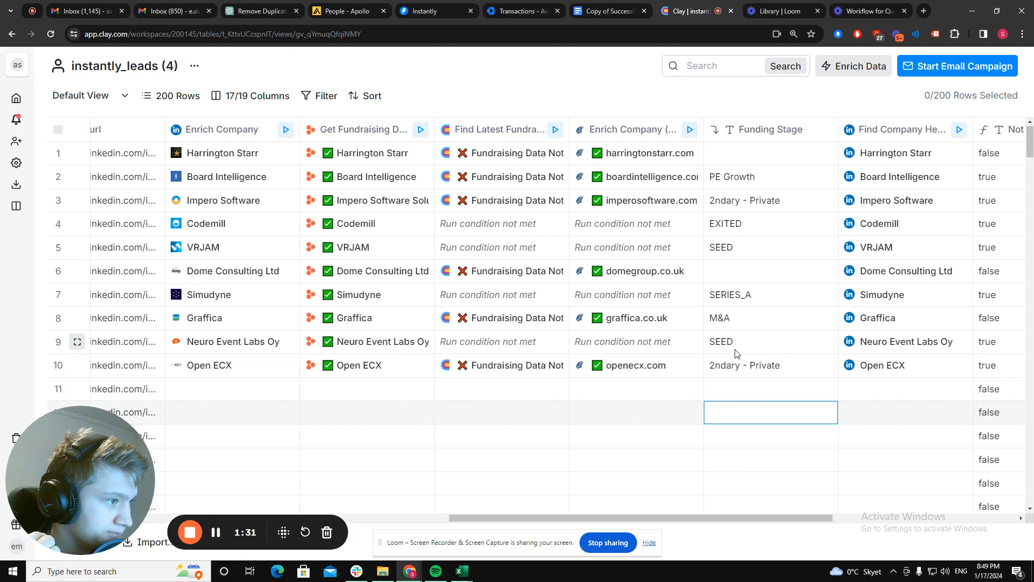
{"action": "left_click", "coordinate": [737, 349]}
{"action": "left_click", "coordinate": [747, 397]}
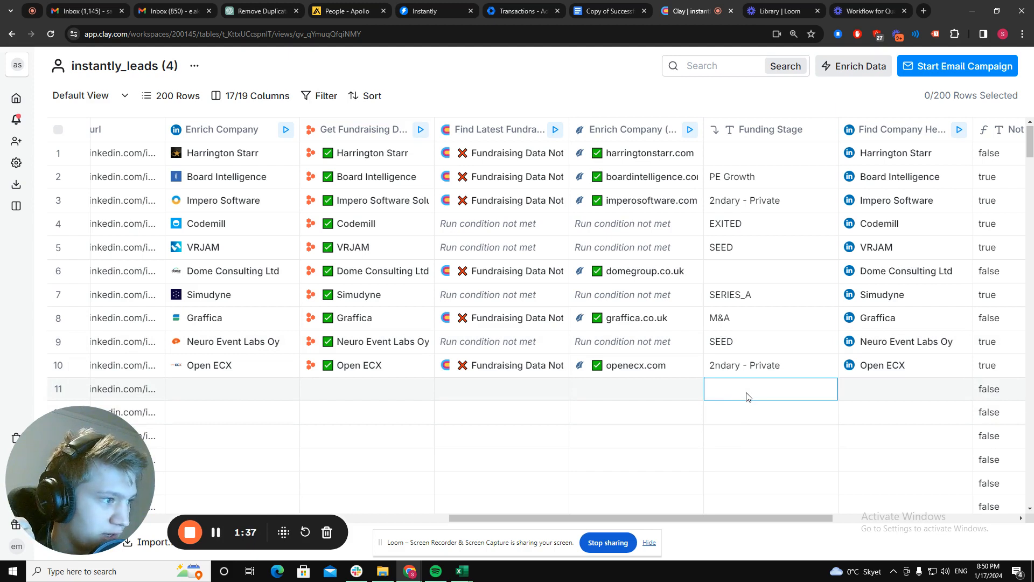
{"action": "left_click", "coordinate": [728, 421]}
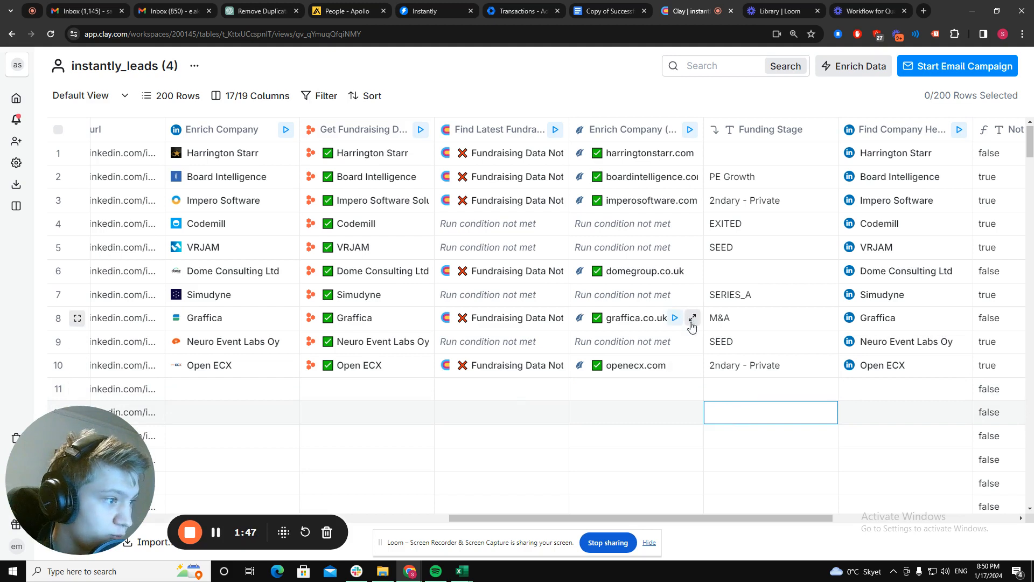
- Check Graffica's Funding Stage and inspect the ownership status in its Enrich Company cell details
{"action": "double_click", "coordinate": [742, 322]}
{"action": "left_click", "coordinate": [759, 418]}
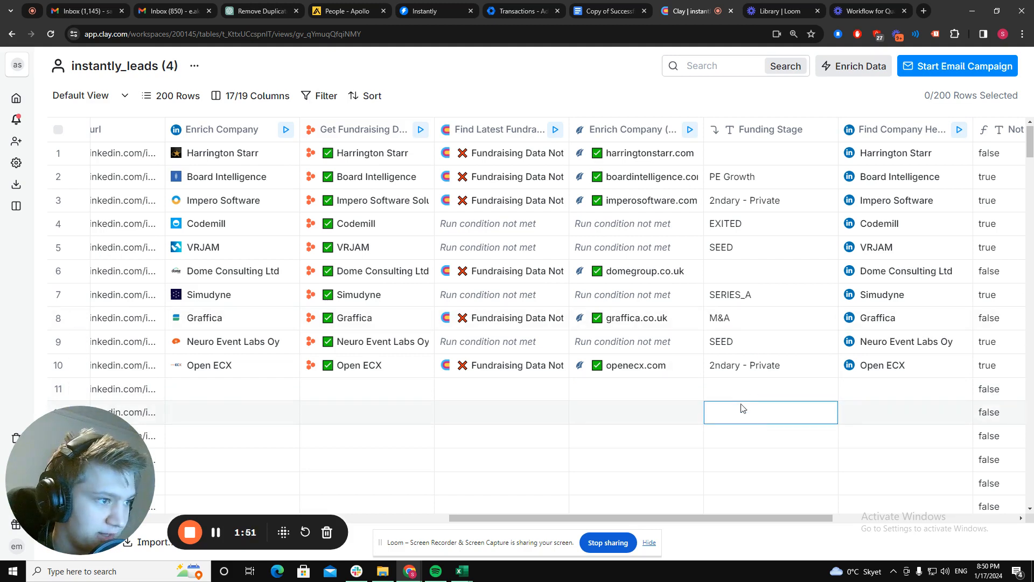
{"action": "left_click", "coordinate": [635, 320]}
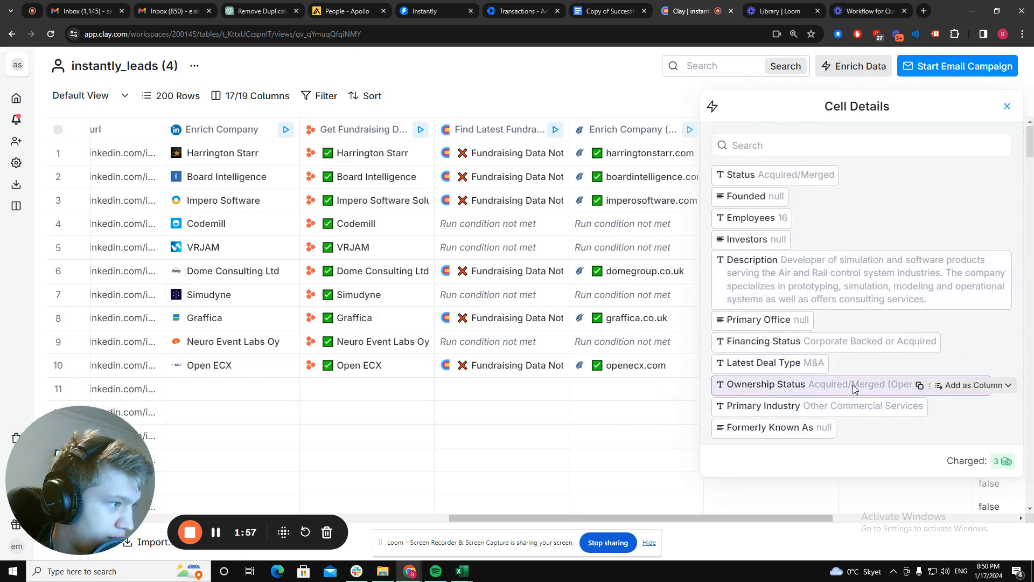
{"action": "left_click", "coordinate": [1007, 106]}
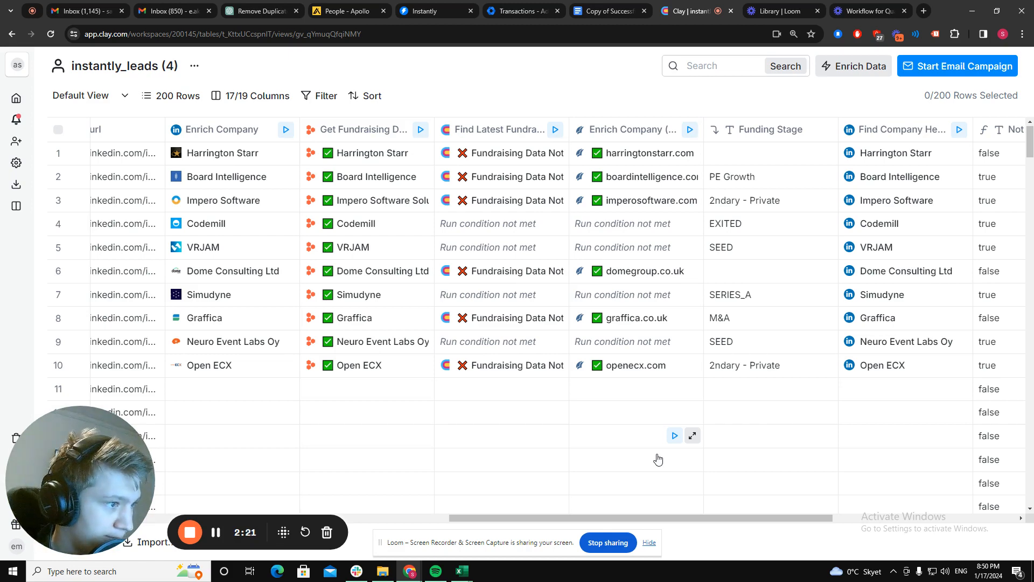
- Check the blank Funding Stage cells in rows 1 and 6 and inspect Dome Consulting Ltd's fundraising cell details
{"action": "left_click_drag", "start_coordinate": [670, 515], "coordinate": [707, 518]}
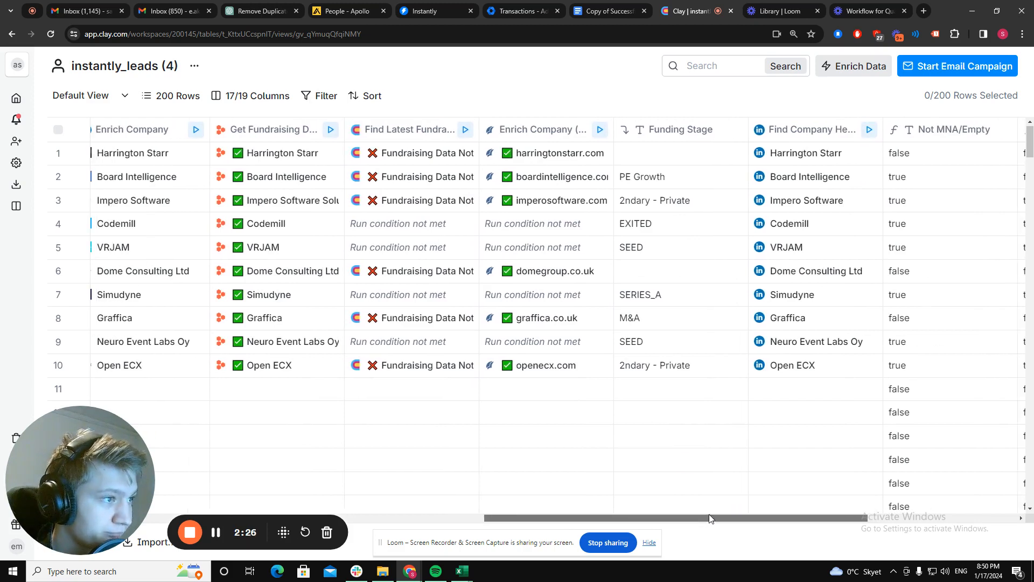
{"action": "left_click", "coordinate": [637, 157]}
{"action": "left_click", "coordinate": [637, 269]}
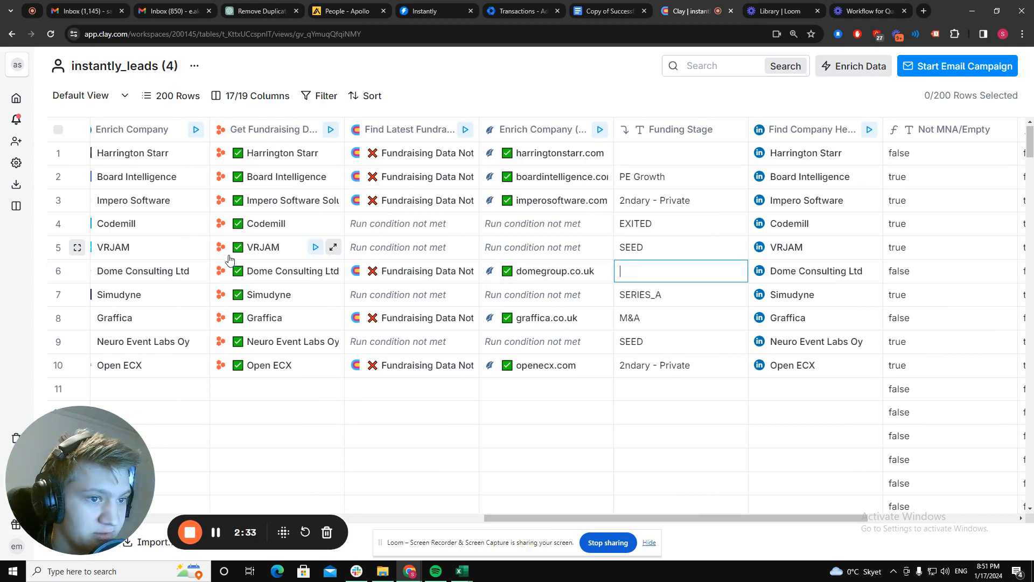
{"action": "left_click", "coordinate": [248, 270]}
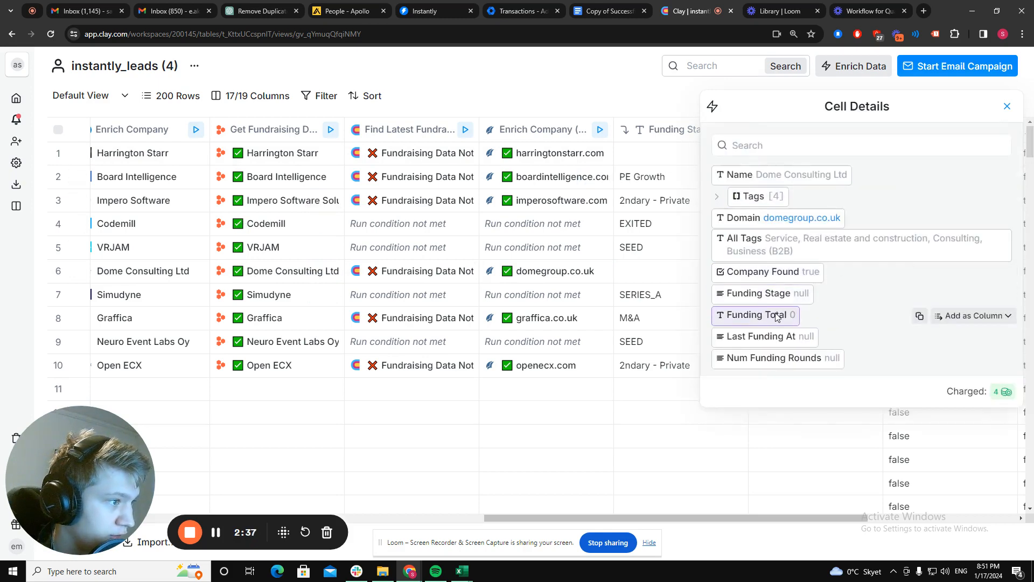
{"action": "left_click", "coordinate": [1007, 106]}
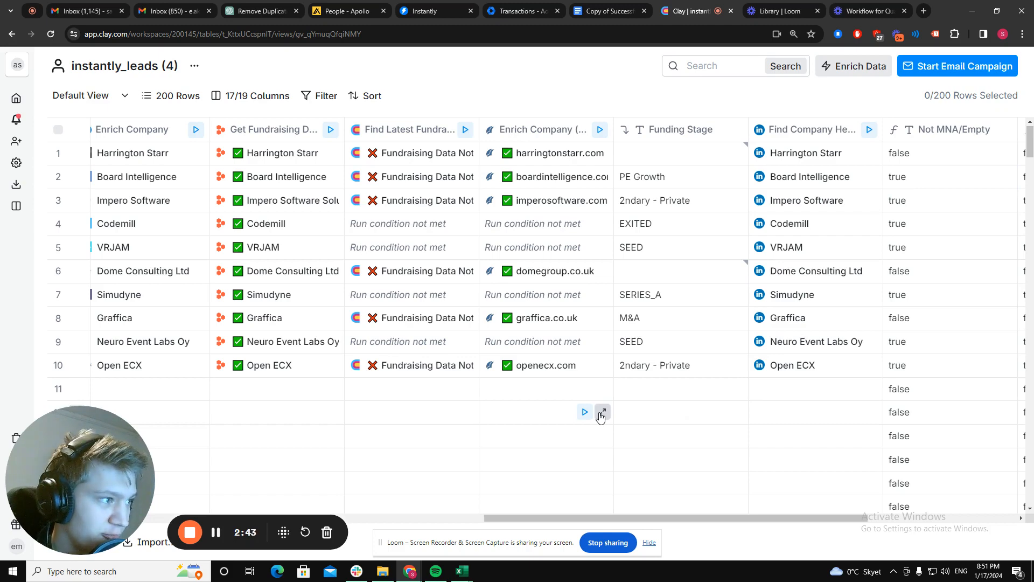
- Move the Not MNA/Empty column so it directly follows the Funding Stage column
{"action": "left_click_drag", "start_coordinate": [690, 518], "coordinate": [774, 515]}
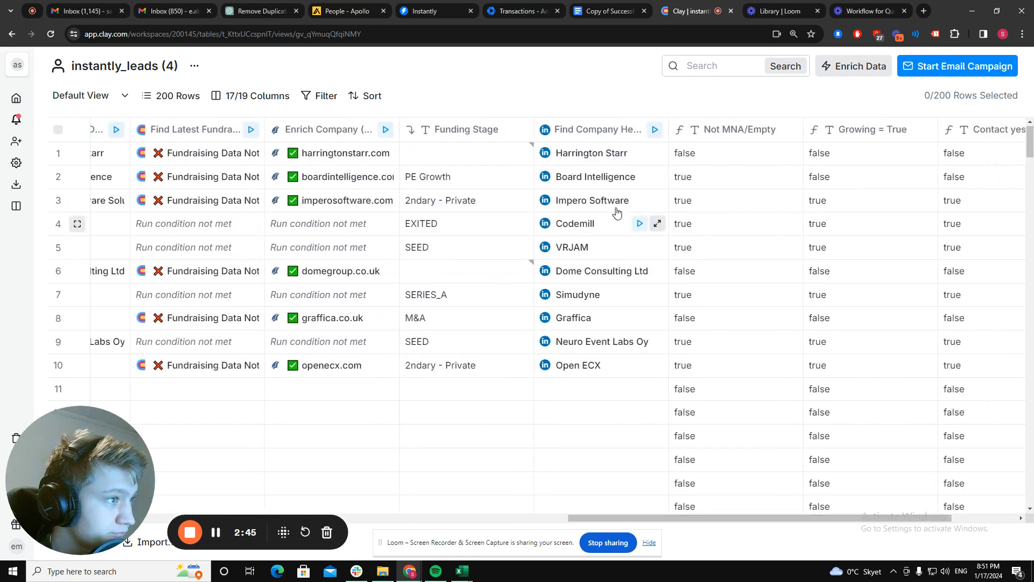
{"action": "left_click_drag", "start_coordinate": [738, 130], "coordinate": [613, 135]}
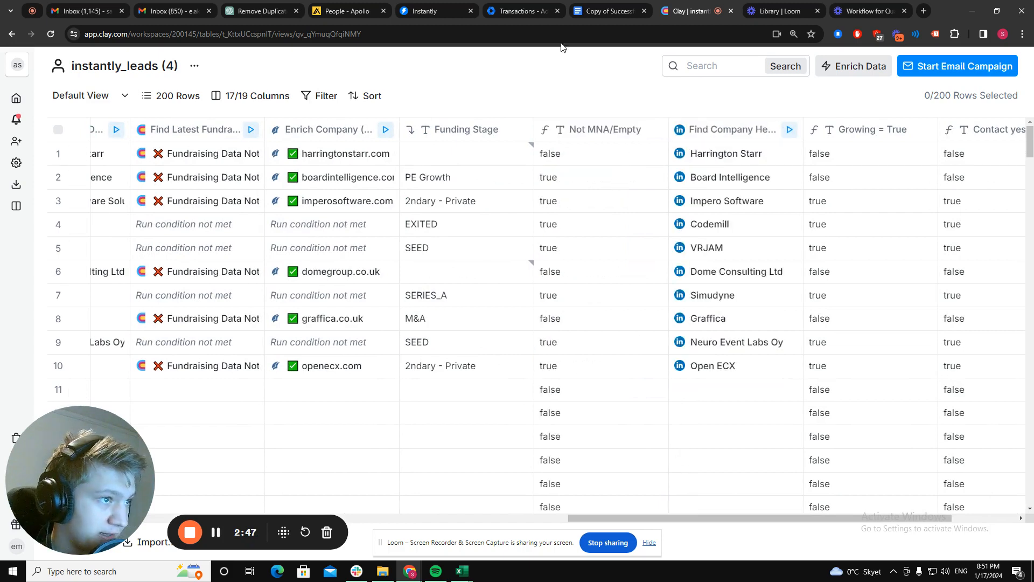
- Review the Not MNA/Empty column's formula and its prompt in the Formula Generator, leaving both as they are
{"action": "left_click", "coordinate": [589, 134]}
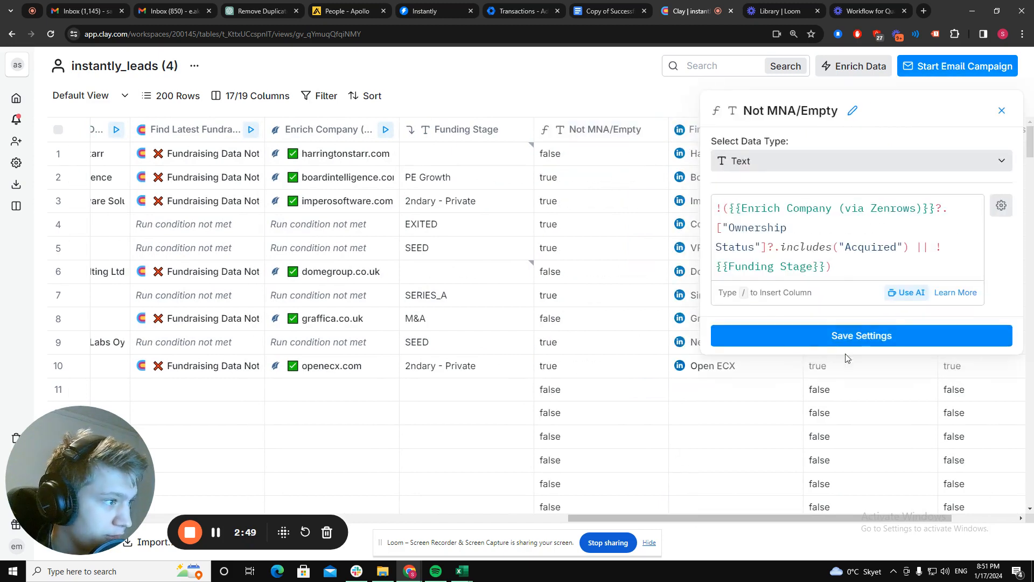
{"action": "left_click", "coordinate": [898, 292]}
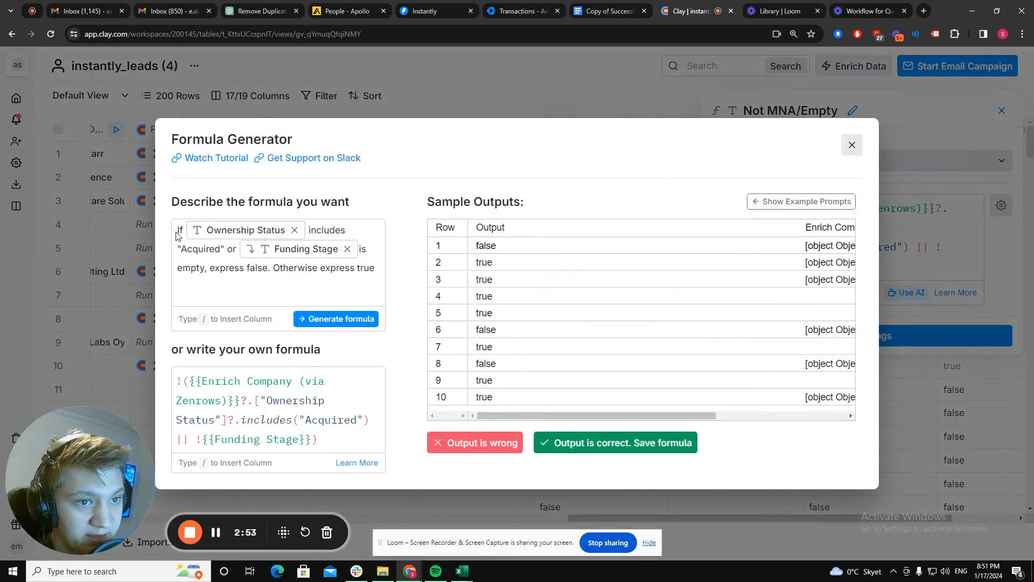
{"action": "mouse_move", "coordinate": [240, 233]}
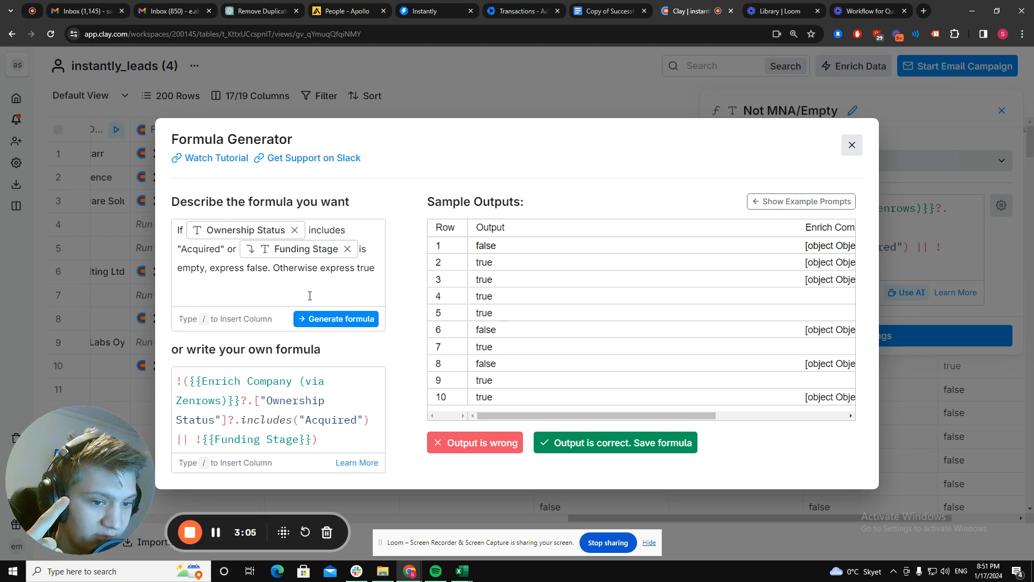
{"action": "left_click_drag", "start_coordinate": [210, 269], "coordinate": [267, 271]}
{"action": "left_click", "coordinate": [267, 270]}
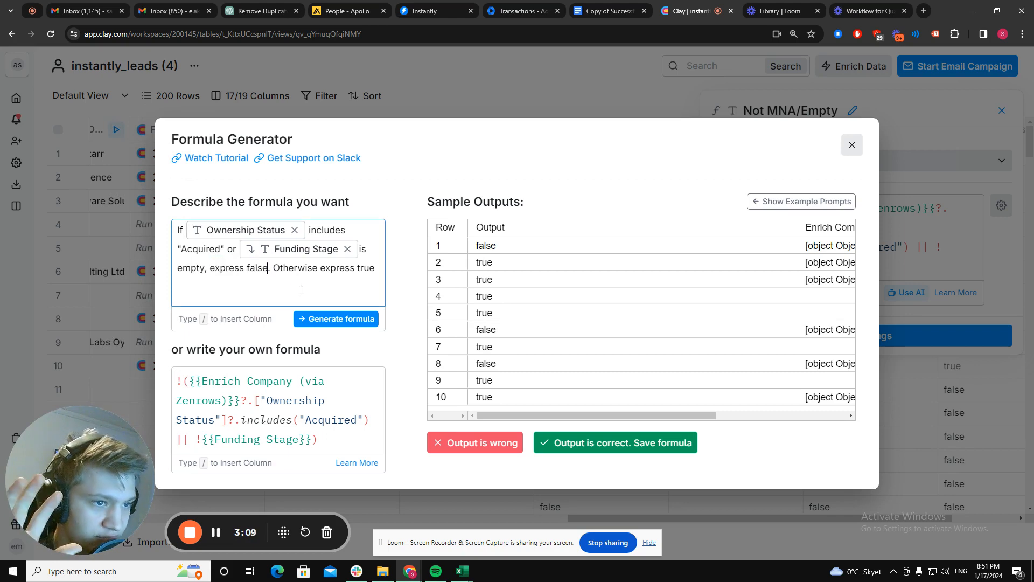
{"action": "left_click", "coordinate": [851, 144]}
{"action": "left_click", "coordinate": [1001, 111]}
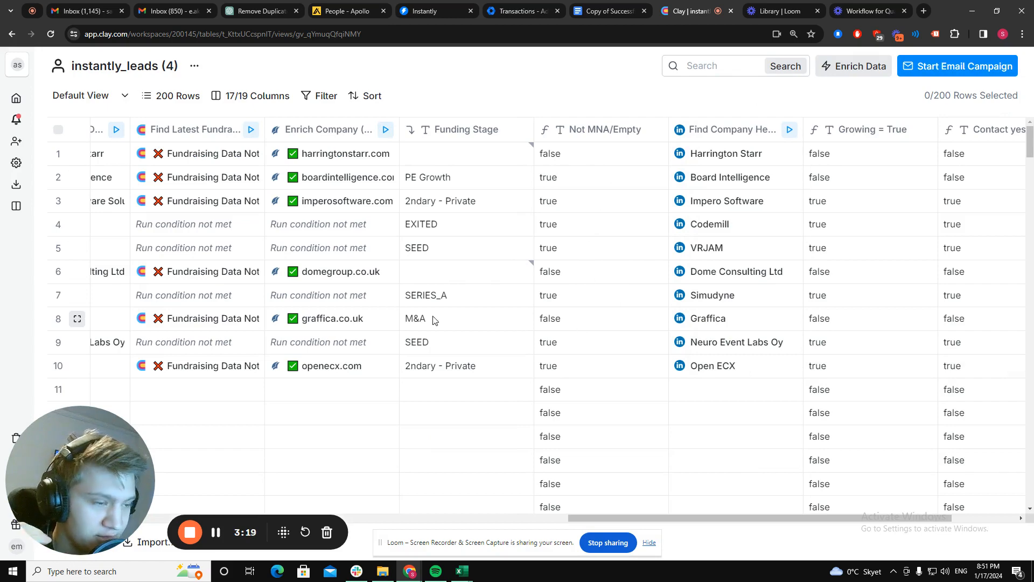
- Review the Find Company Headcount Growth settings and examine the employee growth figures in Harrington Starr's cell details
{"action": "left_click_drag", "start_coordinate": [644, 519], "coordinate": [707, 528]}
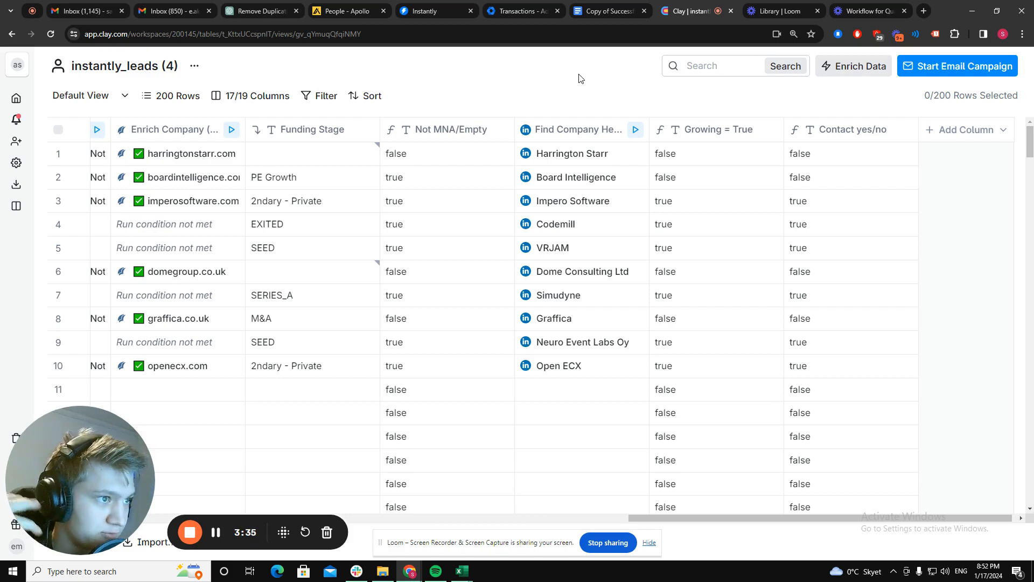
{"action": "left_click", "coordinate": [571, 125]}
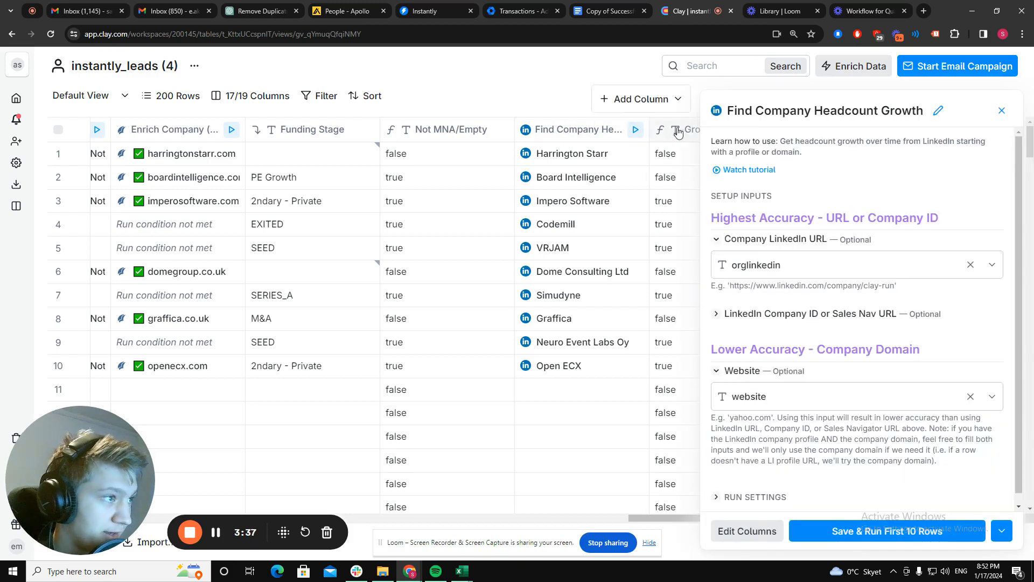
{"action": "left_click", "coordinate": [1002, 108]}
{"action": "left_click", "coordinate": [566, 154]}
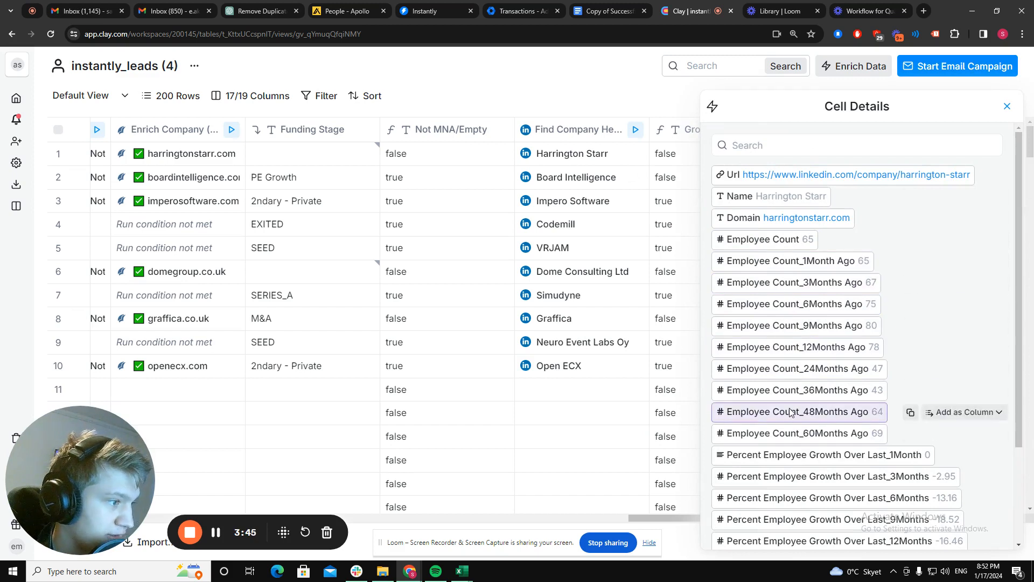
{"action": "scroll", "coordinate": [790, 411], "scroll_direction": "down", "scroll_amount": 3}
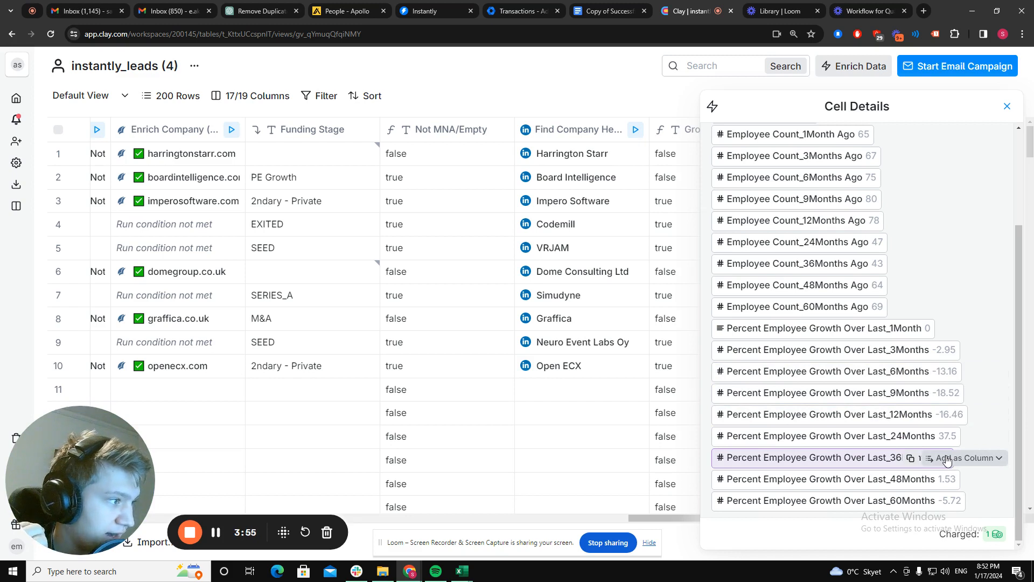
{"action": "scroll", "coordinate": [948, 459], "scroll_direction": "up", "scroll_amount": 1}
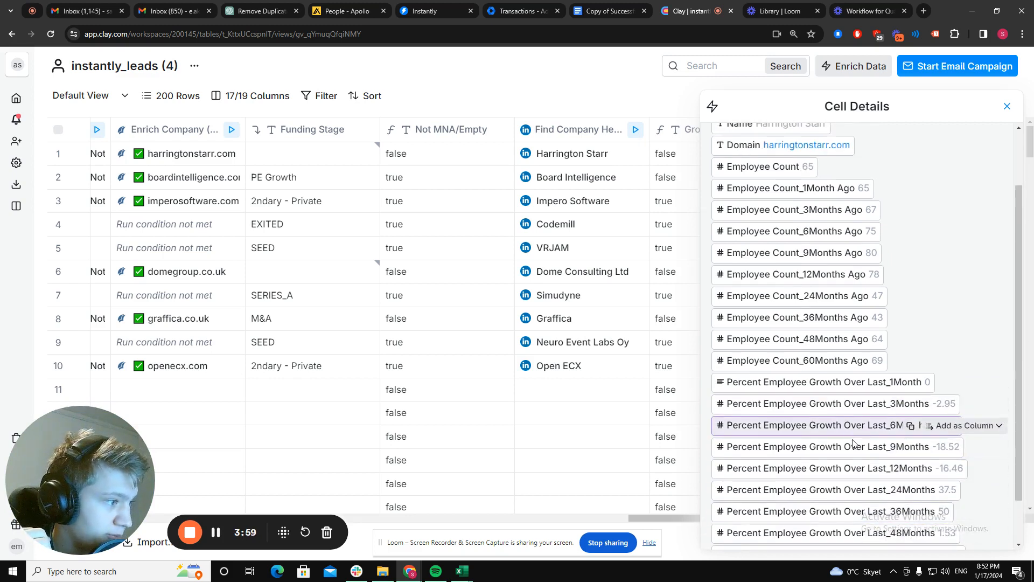
{"action": "left_click", "coordinate": [1007, 106]}
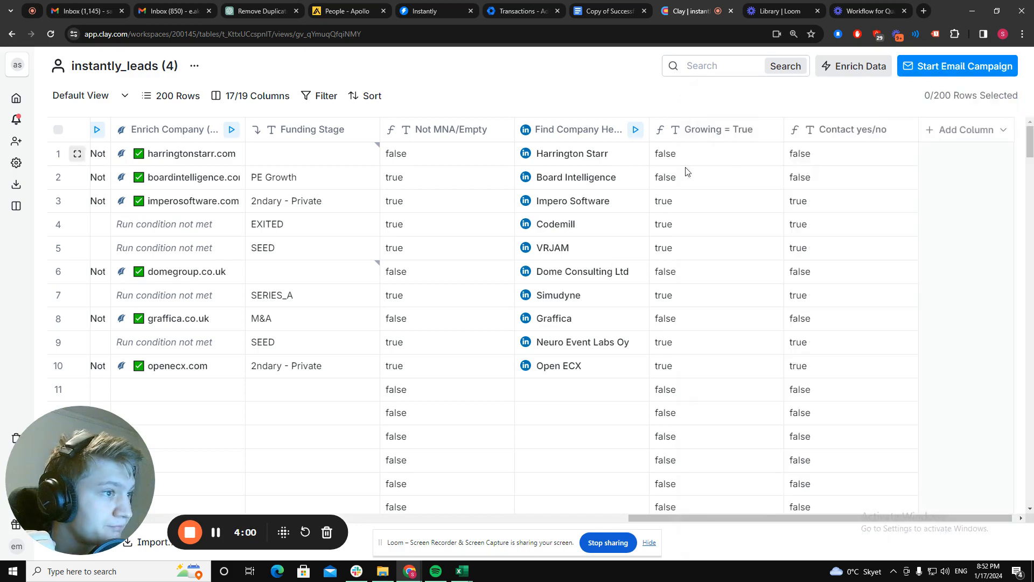
- Review the Growing = True column's formula and its employee growth prompt in the Formula Generator, leaving both as they are
{"action": "left_click", "coordinate": [697, 132]}
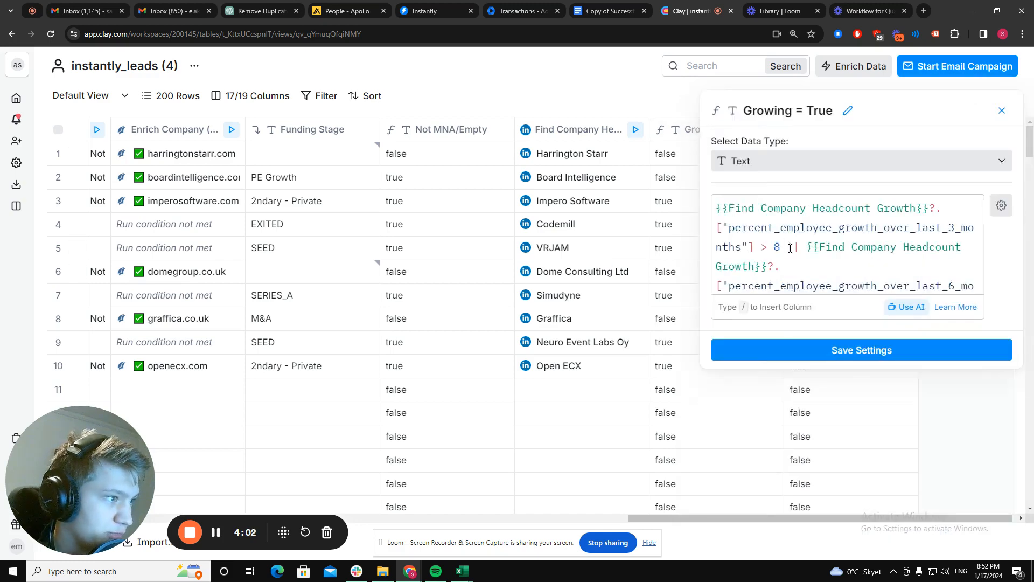
{"action": "left_click", "coordinate": [906, 307]}
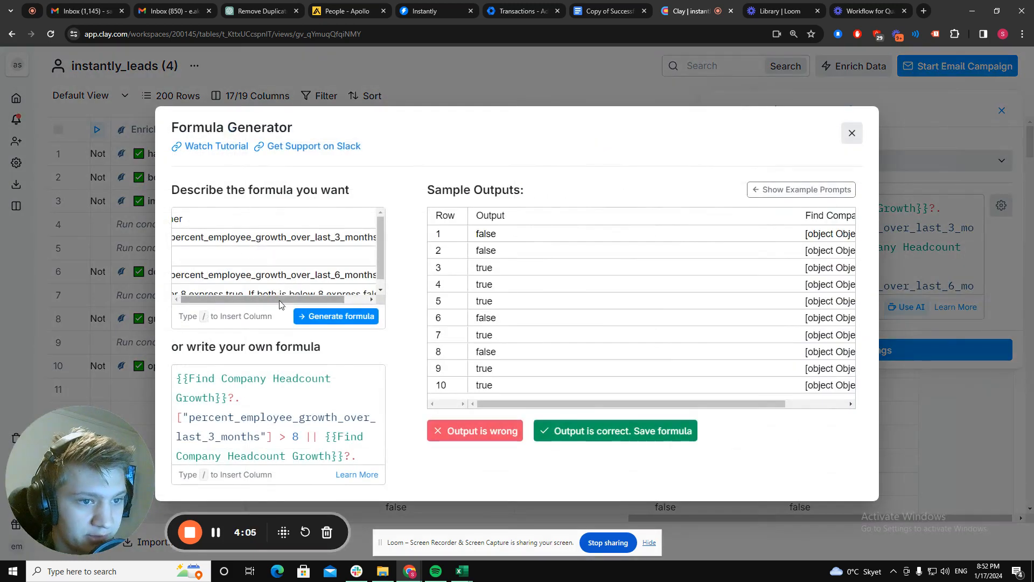
{"action": "scroll", "coordinate": [258, 291], "scroll_direction": "down", "scroll_amount": 1}
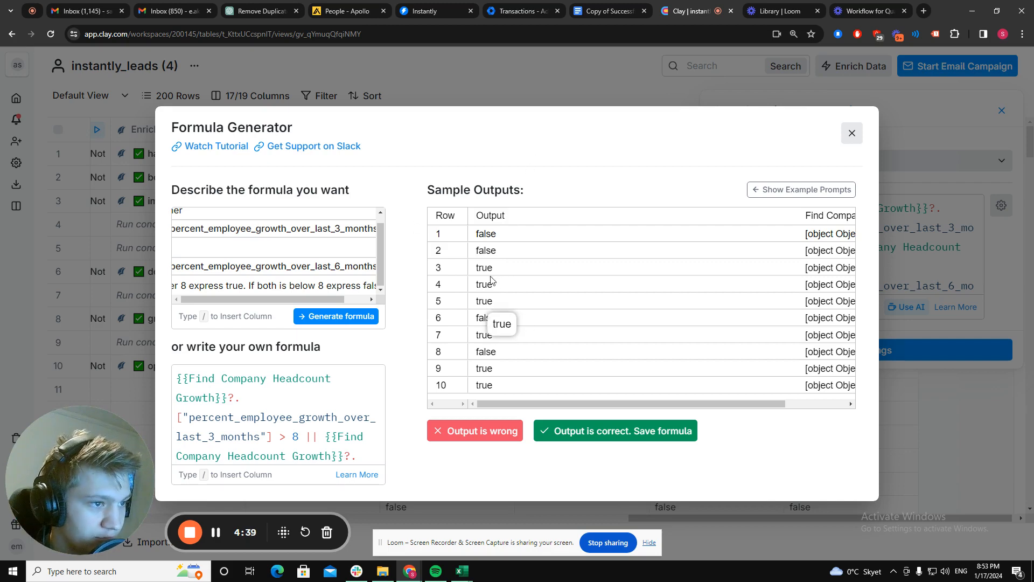
{"action": "left_click", "coordinate": [849, 136]}
{"action": "left_click", "coordinate": [1001, 111]}
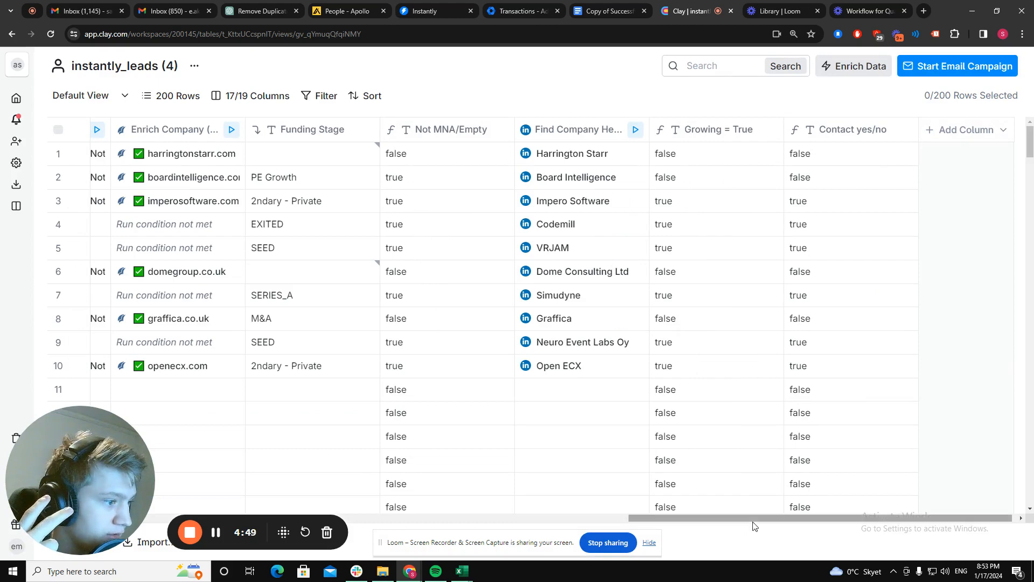
- Review the Contact yes/no column's formula, its Formula Generator prompt and sample outputs, and close them without changes
{"action": "left_click_drag", "start_coordinate": [752, 520], "coordinate": [765, 519]}
{"action": "left_click", "coordinate": [828, 135]}
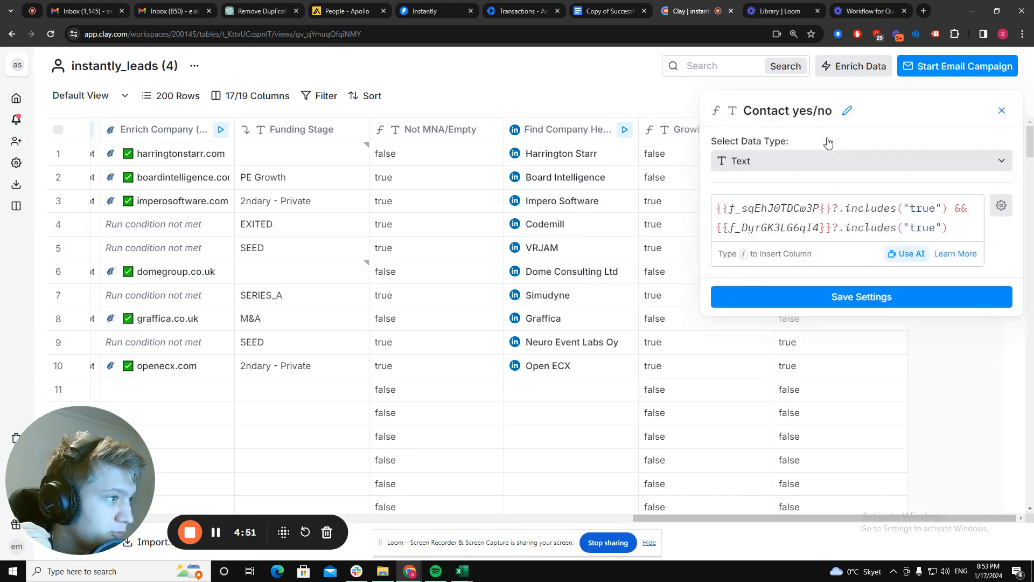
{"action": "left_click", "coordinate": [910, 253]}
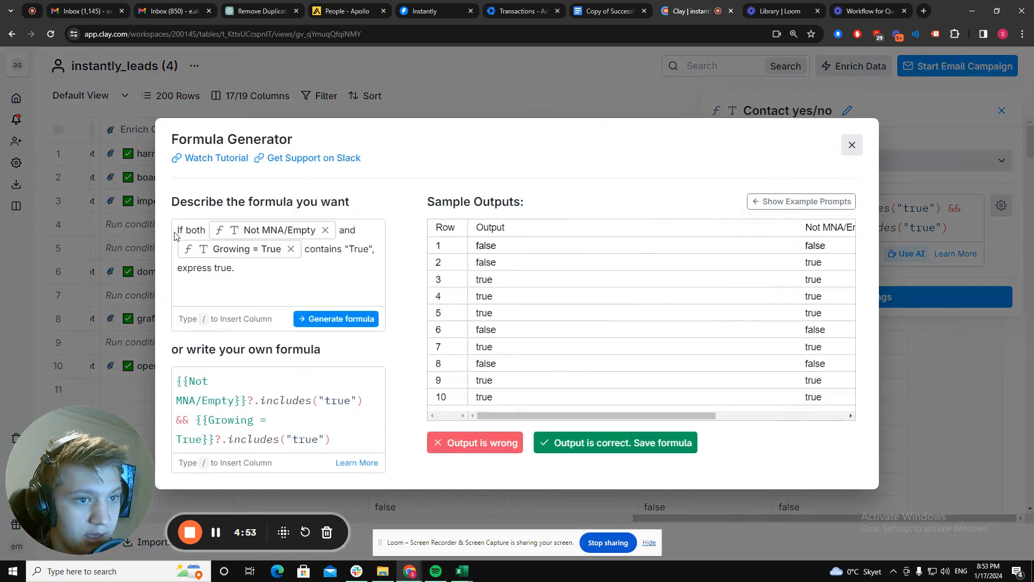
{"action": "mouse_move", "coordinate": [262, 253]}
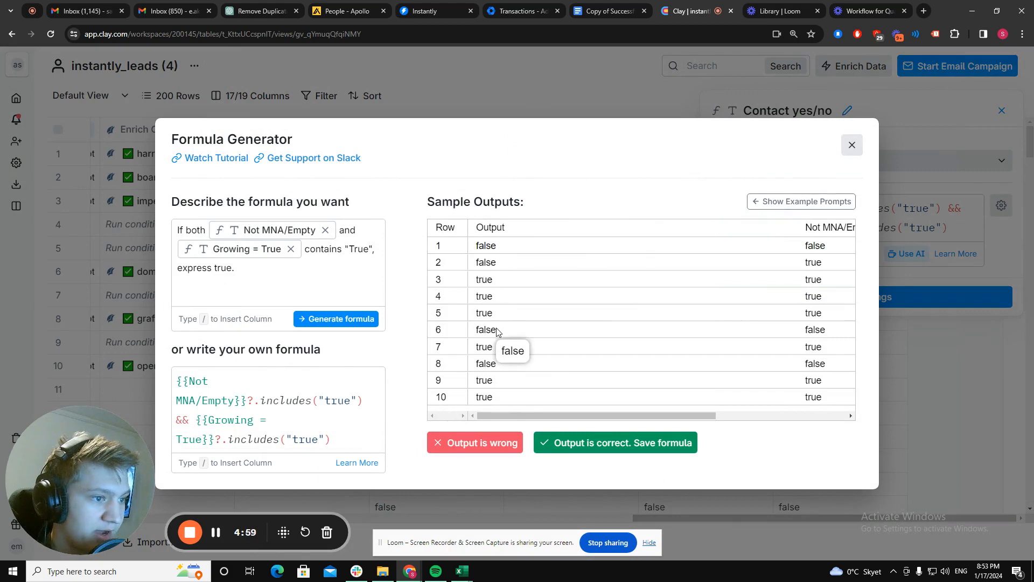
{"action": "left_click", "coordinate": [852, 145]}
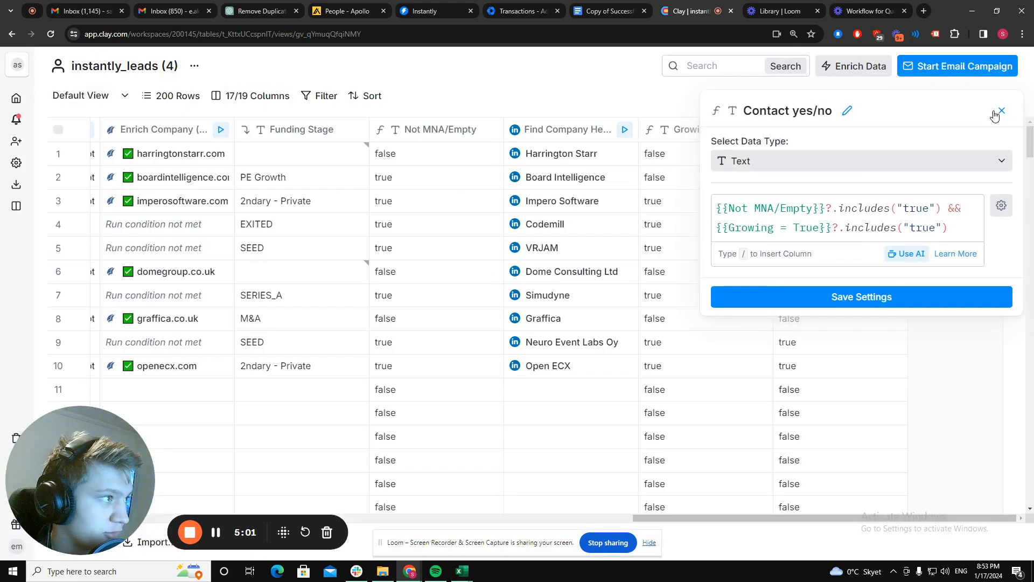
{"action": "left_click", "coordinate": [1001, 110]}
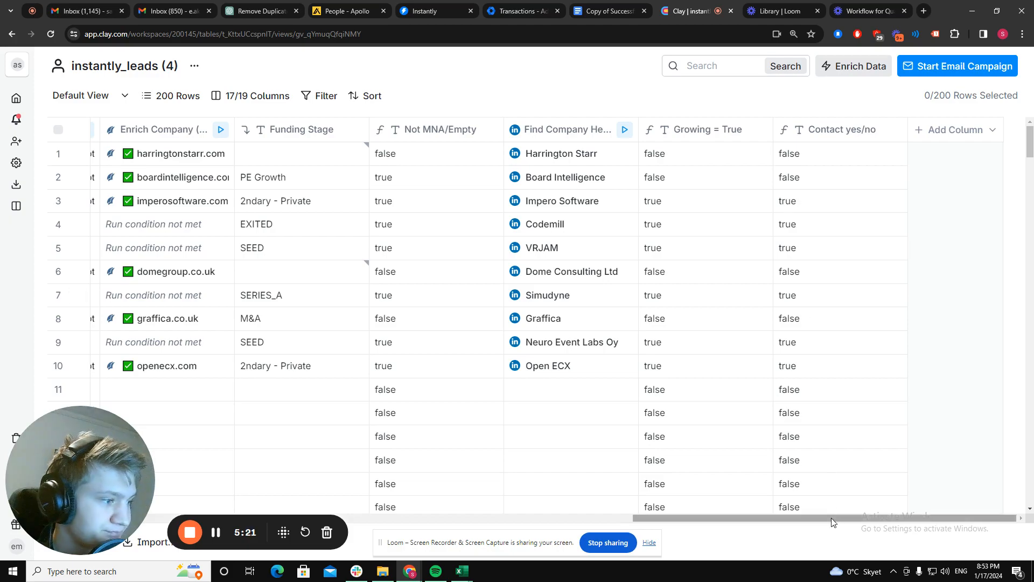
{"action": "left_click_drag", "start_coordinate": [784, 517], "coordinate": [876, 460]}
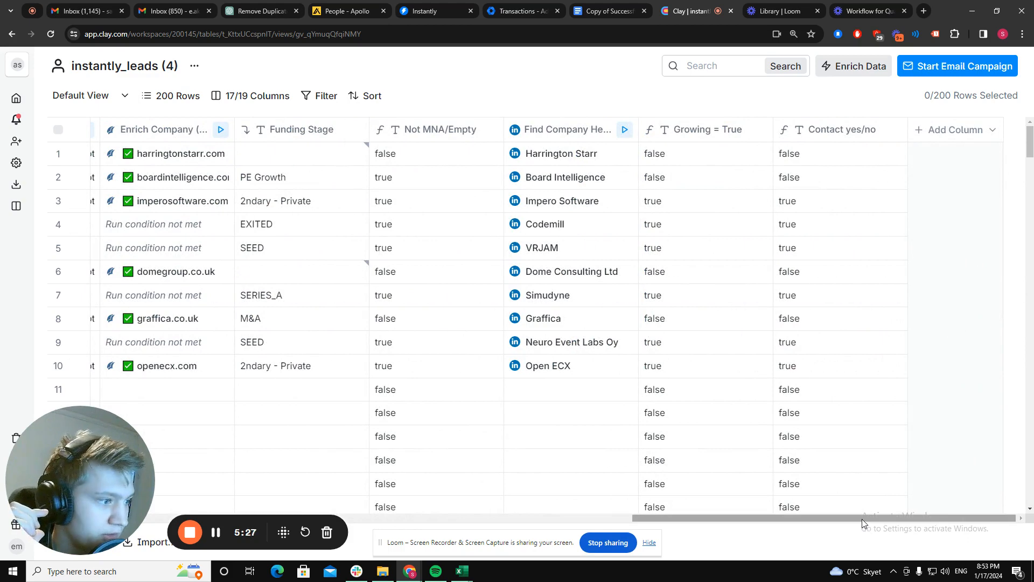
{"action": "left_click_drag", "start_coordinate": [861, 519], "coordinate": [703, 519]}
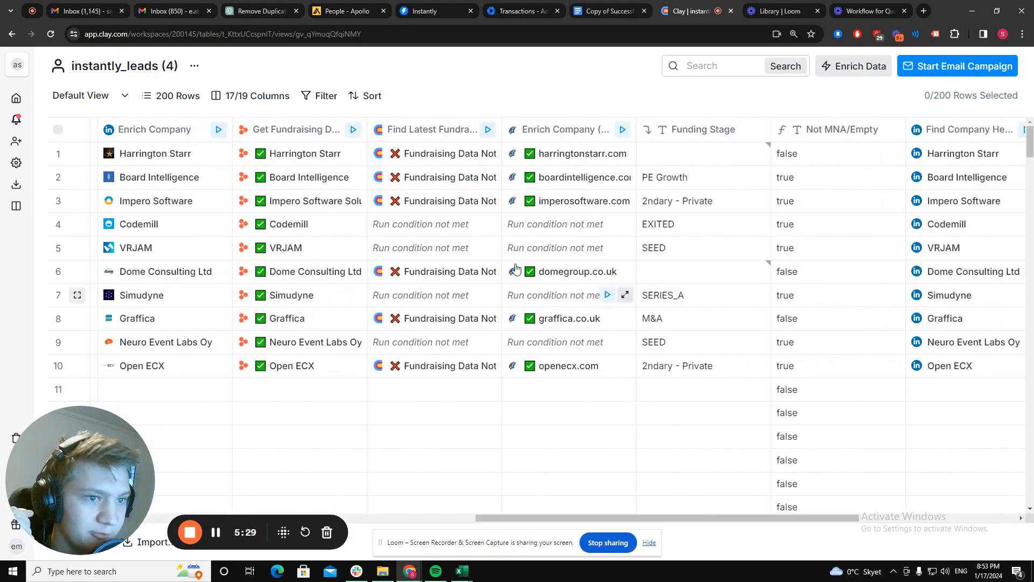
{"action": "left_click_drag", "start_coordinate": [508, 517], "coordinate": [717, 504]}
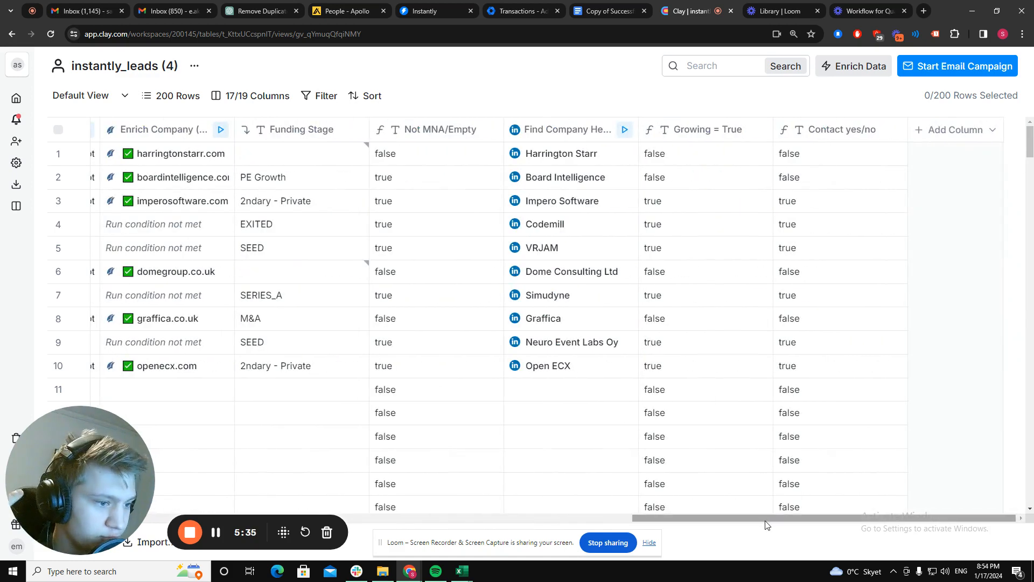
{"action": "left_click_drag", "start_coordinate": [767, 525], "coordinate": [803, 518]}
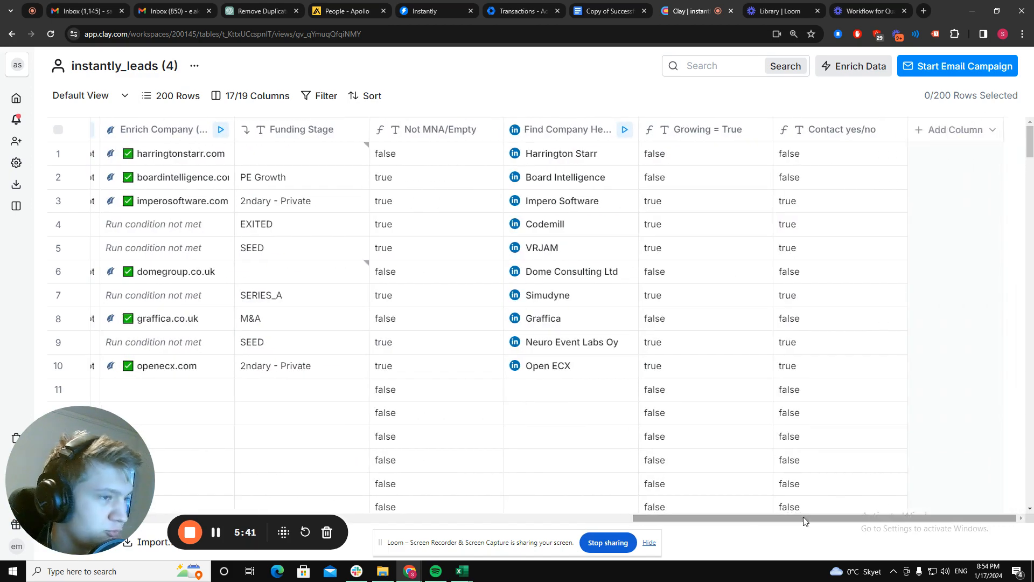